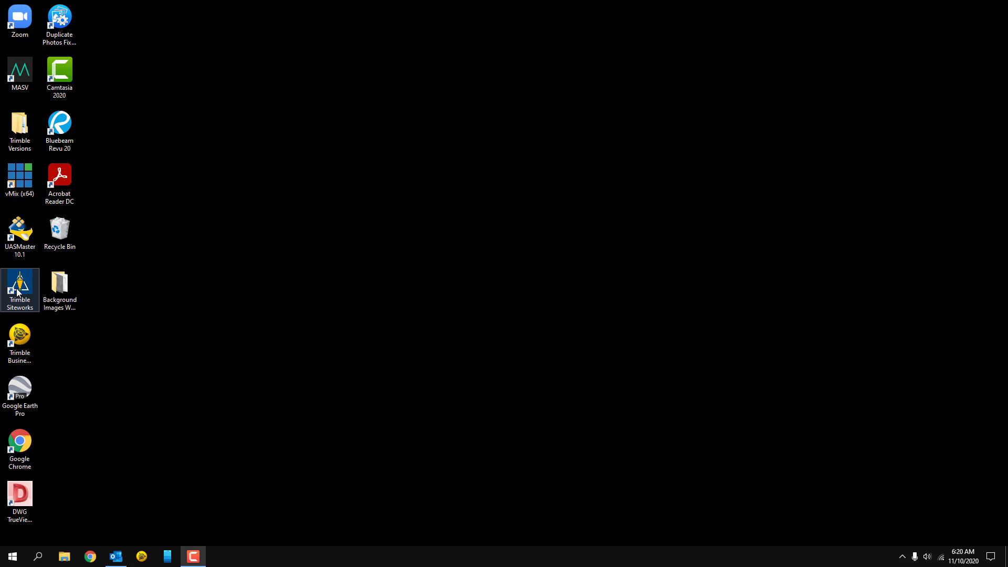
# Step: Launch Trimble Siteworks from its desktop shortcut
pyautogui.doubleClick(20, 294)
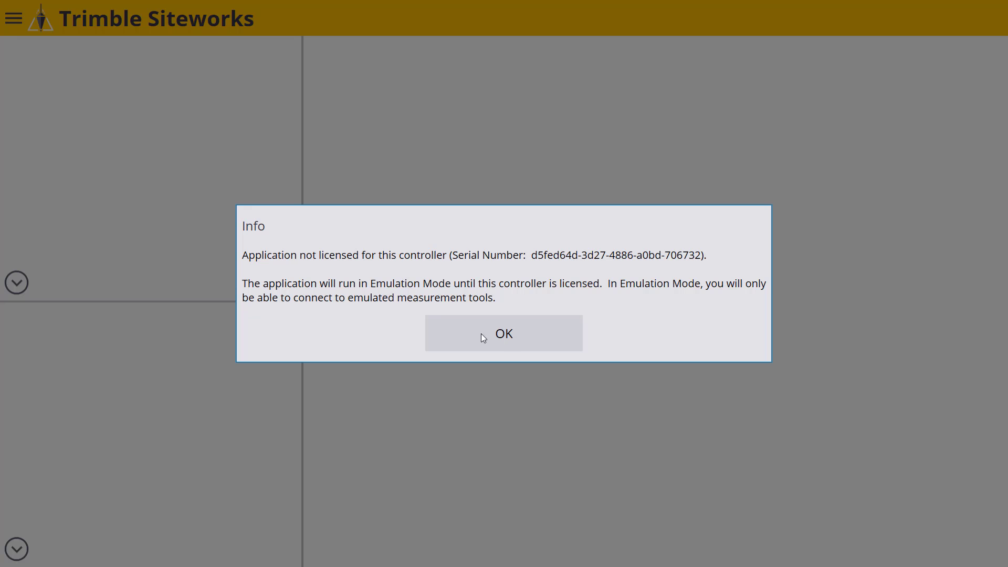
# Step: Dismiss the Emulation Mode notice, open Sensenig's Base Bid work order without a design, and accept rover setup
pyautogui.click(495, 340)
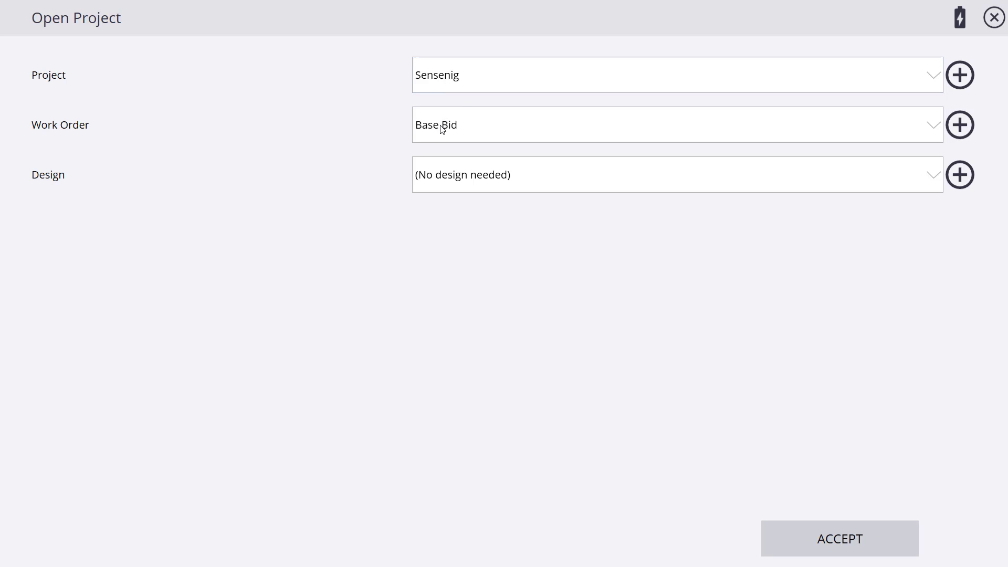
pyautogui.click(442, 130)
pyautogui.click(449, 162)
pyautogui.click(474, 176)
pyautogui.click(662, 384)
pyautogui.click(876, 549)
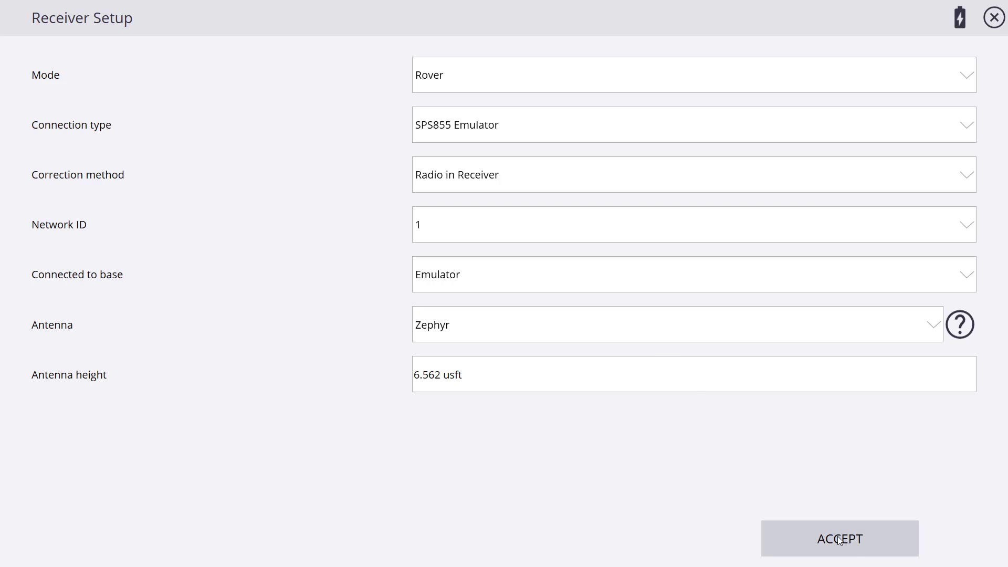
pyautogui.click(840, 541)
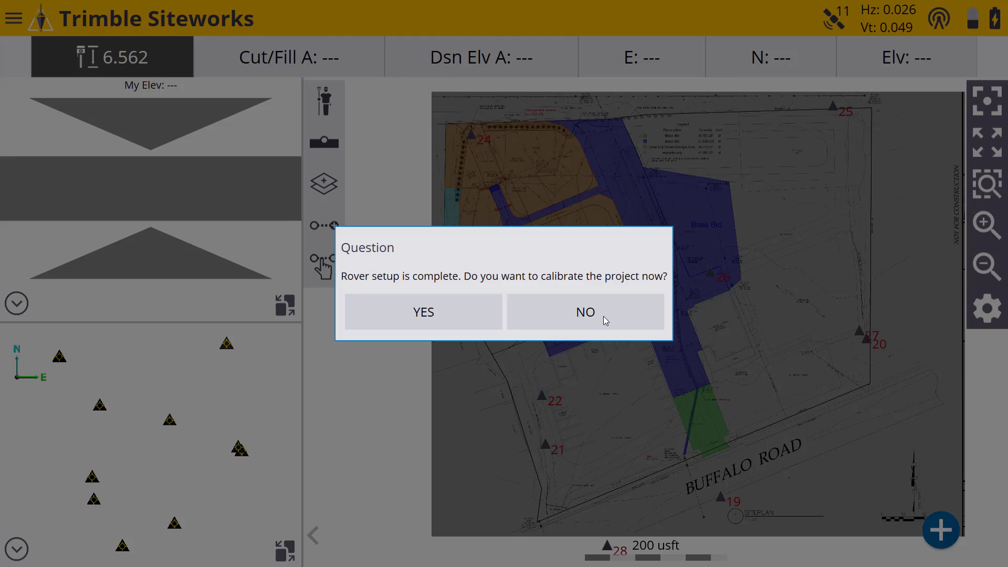
# Step: Skip calibration and zoom and pan the Sensenig site plan to the loading area
pyautogui.click(603, 316)
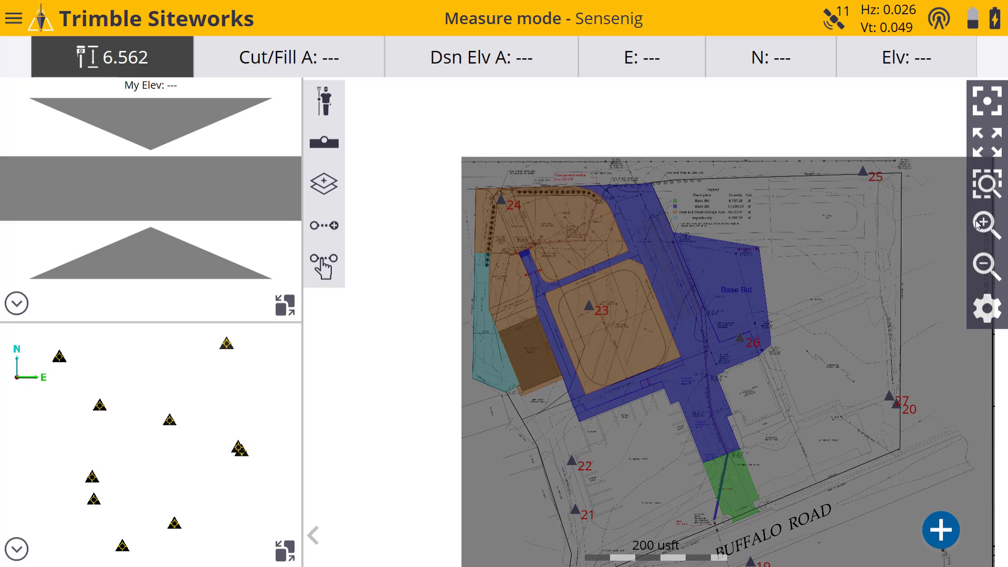
pyautogui.click(976, 224)
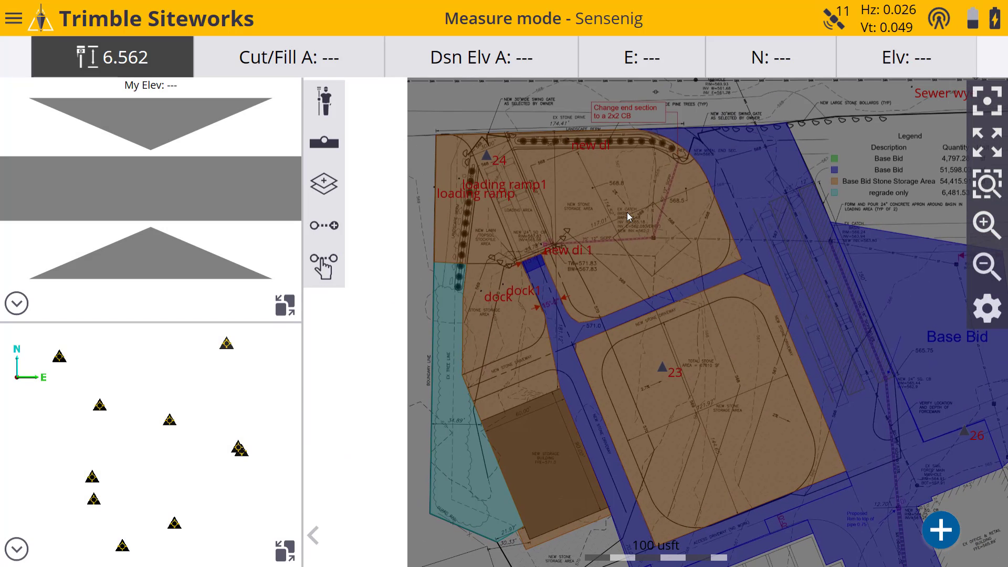
pyautogui.click(987, 226)
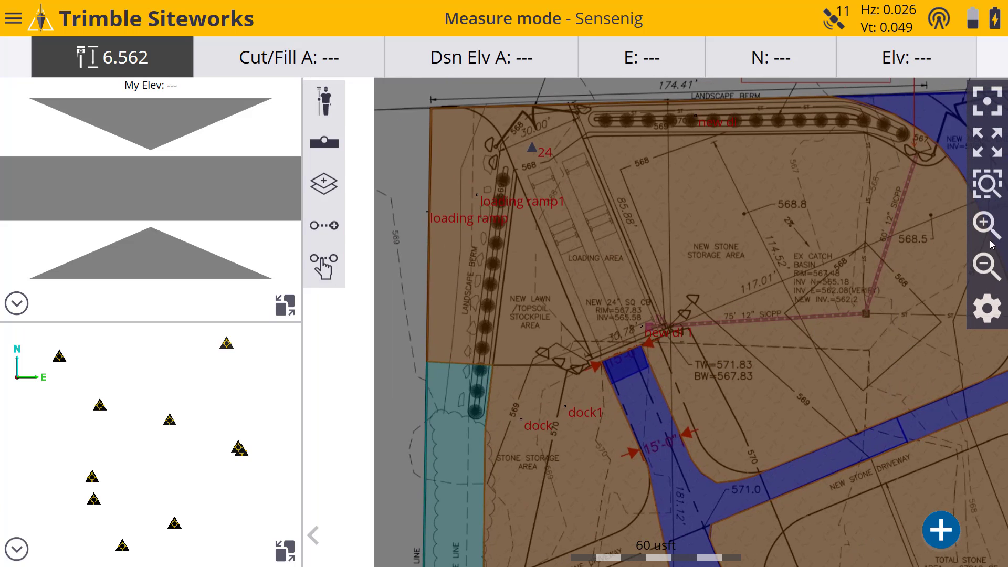
pyautogui.click(987, 265)
pyautogui.moveTo(659, 214); pyautogui.dragTo(821, 320)
pyautogui.scroll(3, 883, 263)
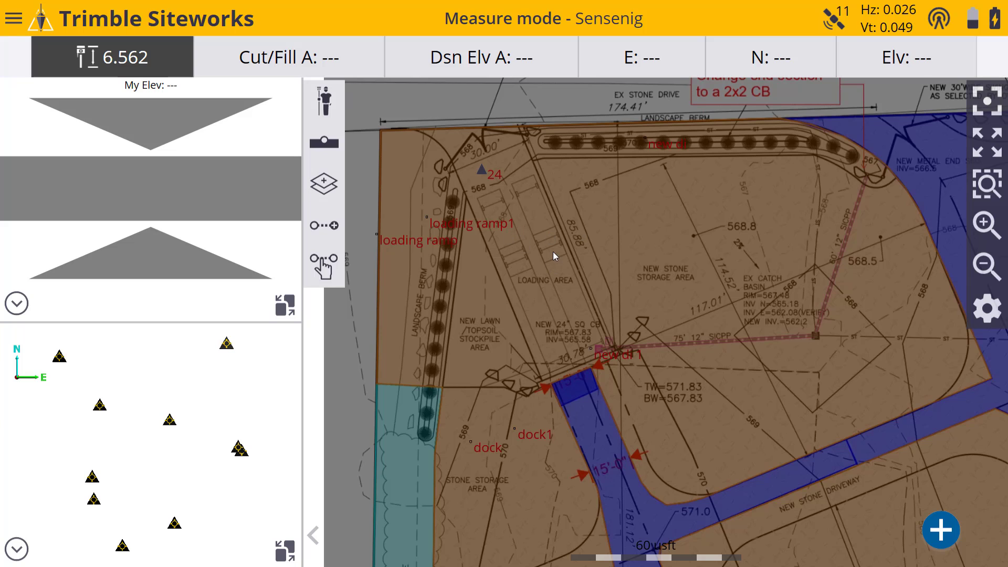
# Step: Open Export Measured Data and choose CSV File, P, N, E, Z, D order, and no control points
pyautogui.click(13, 18)
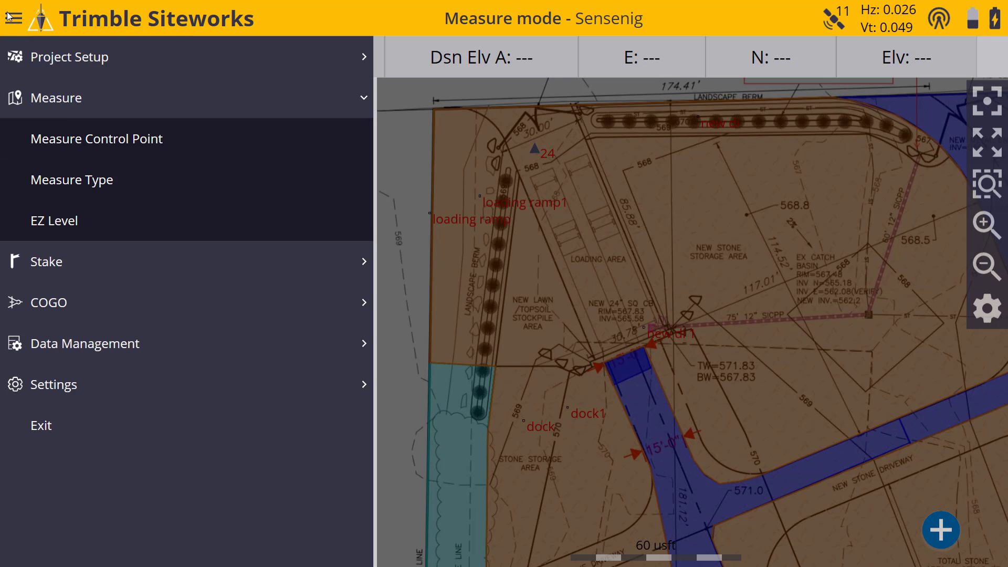
pyautogui.click(89, 355)
pyautogui.scroll(-3, 92, 257)
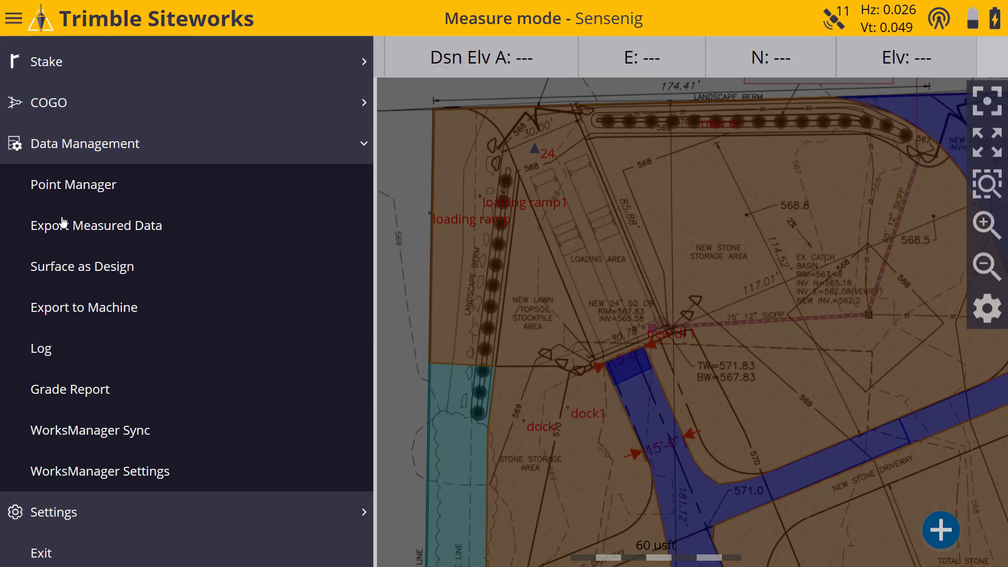
pyautogui.click(73, 232)
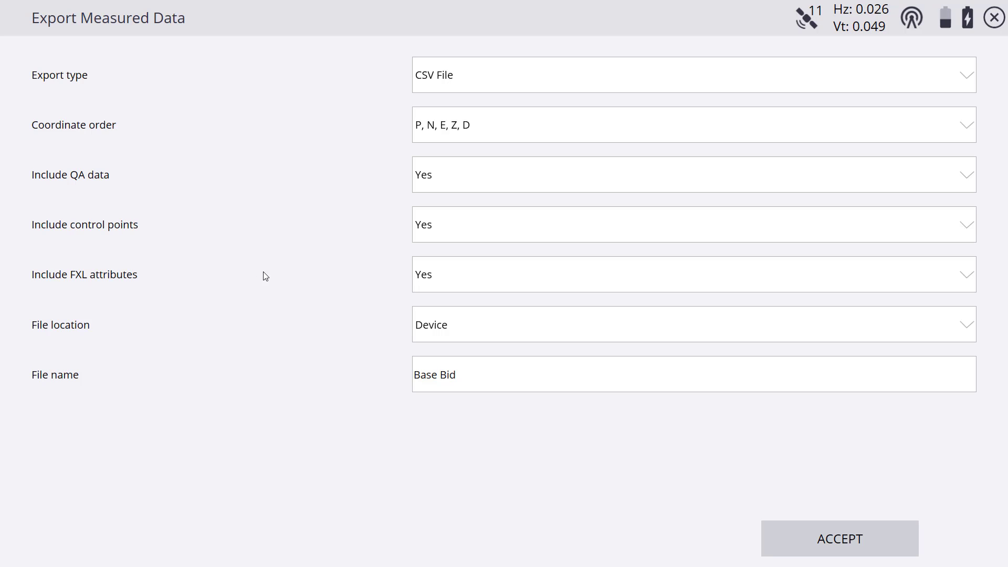
pyautogui.click(472, 79)
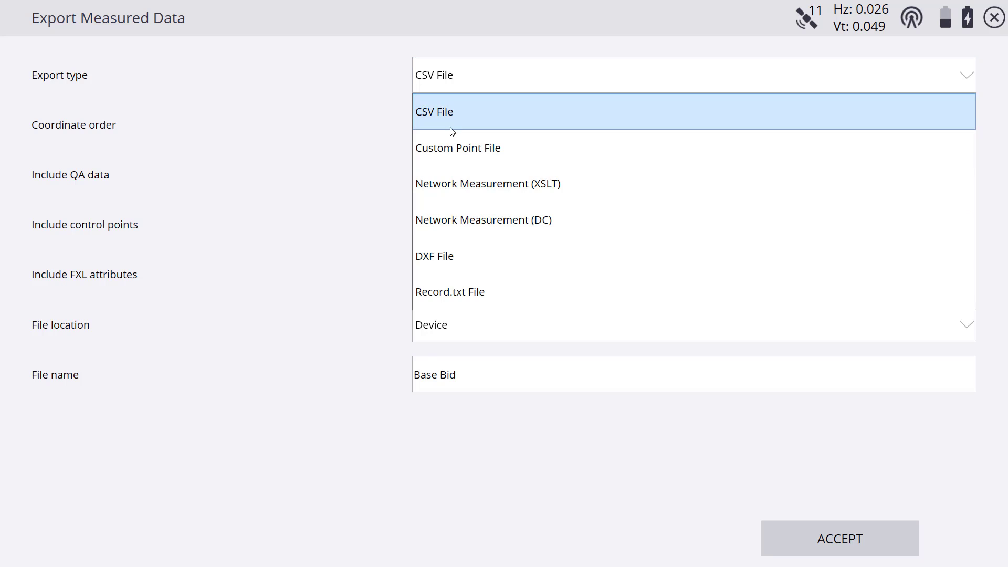
pyautogui.click(470, 127)
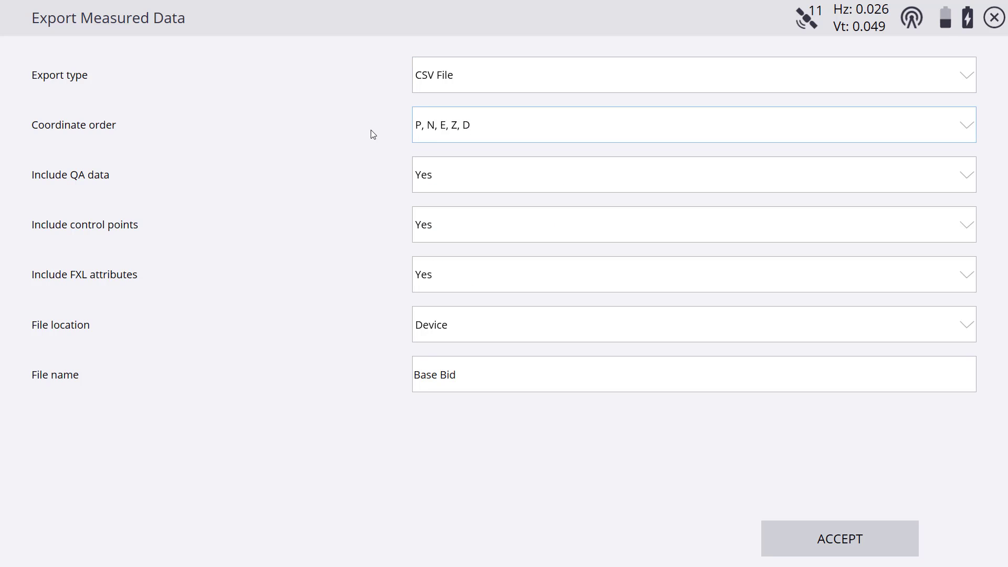
pyautogui.click(449, 131)
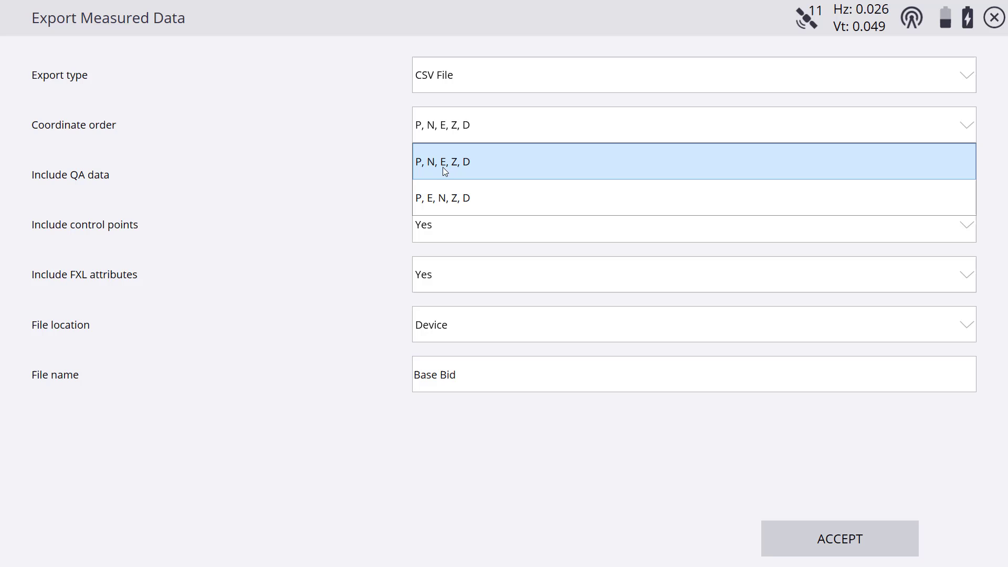
pyautogui.click(459, 167)
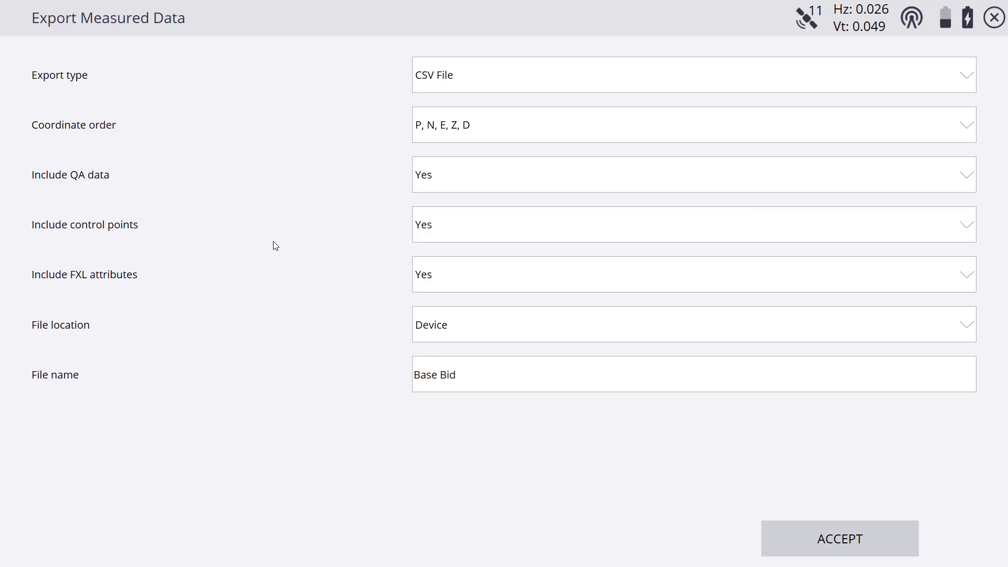
pyautogui.click(443, 233)
pyautogui.click(427, 294)
# Step: Export the measured data as Base Bid to the Device location and acknowledge the success message
pyautogui.click(506, 318)
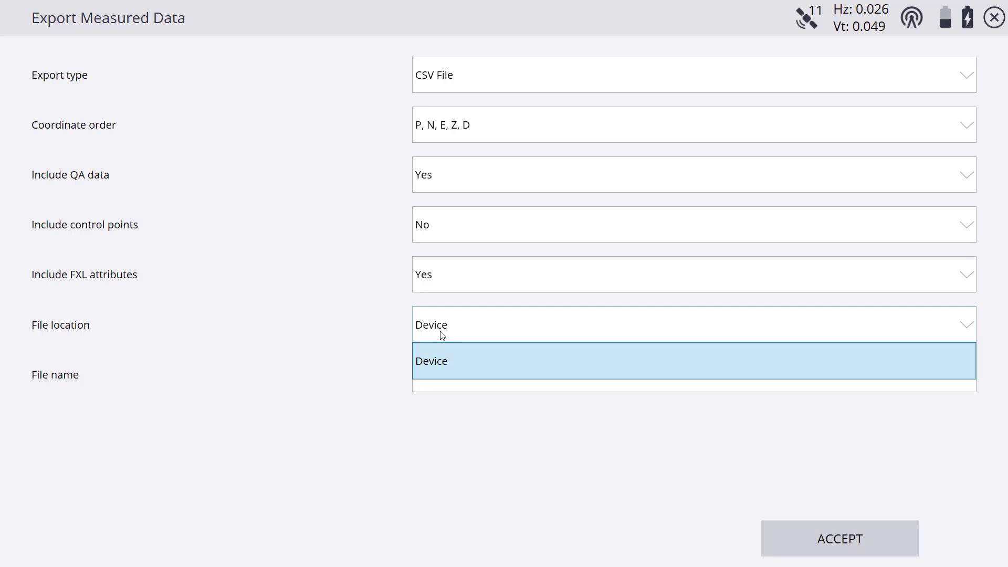
pyautogui.click(440, 336)
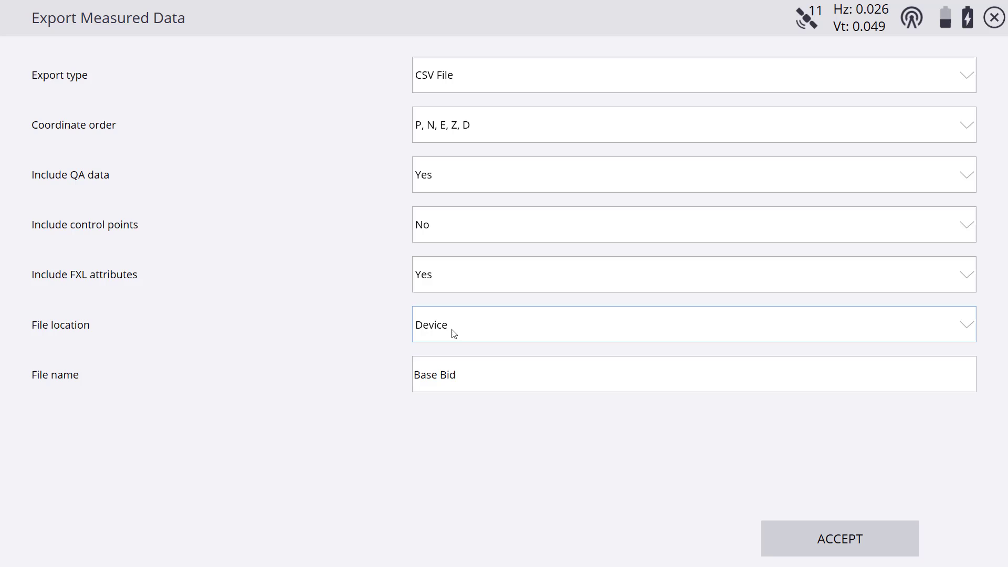
pyautogui.click(458, 333)
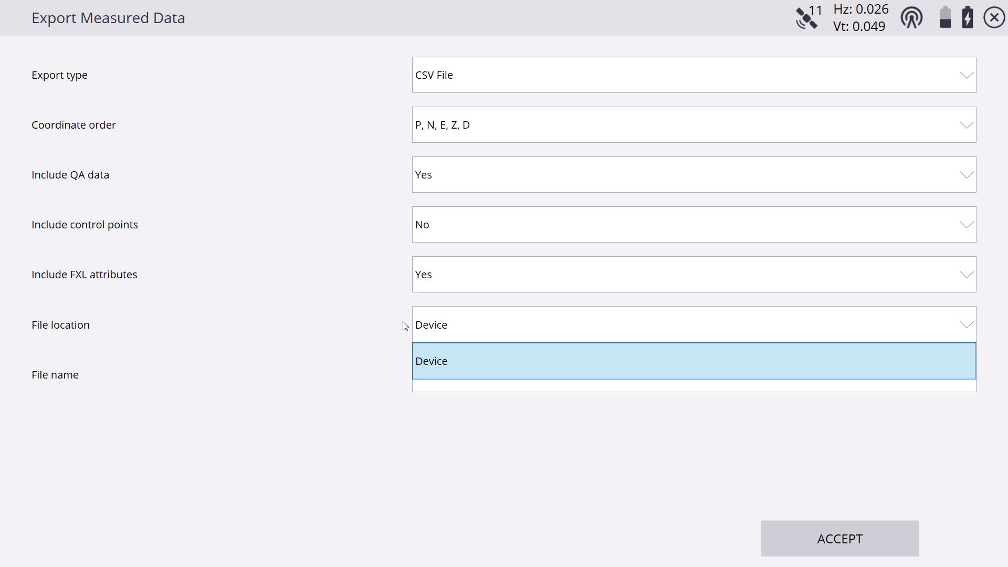
pyautogui.click(327, 330)
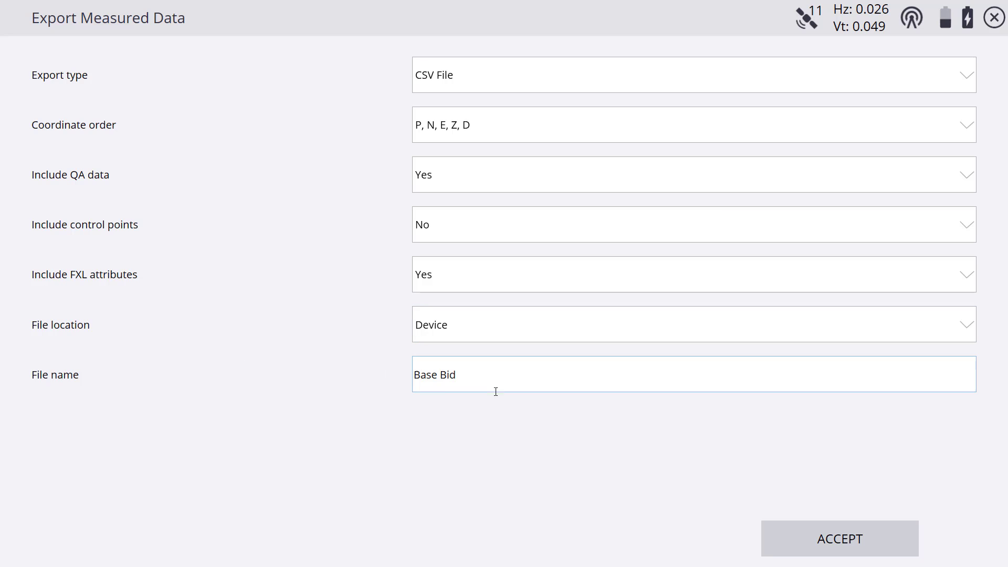
pyautogui.click(864, 546)
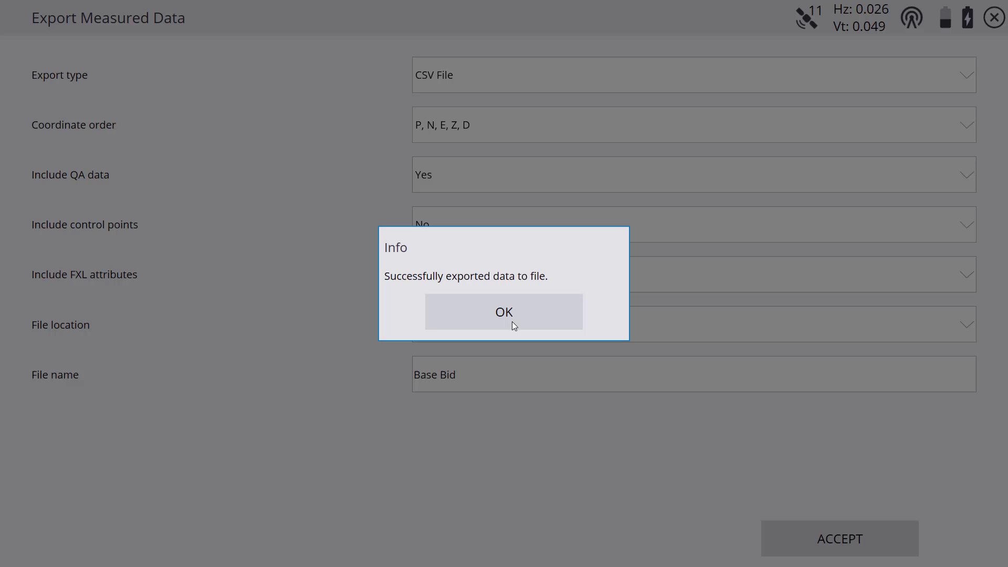
pyautogui.click(509, 320)
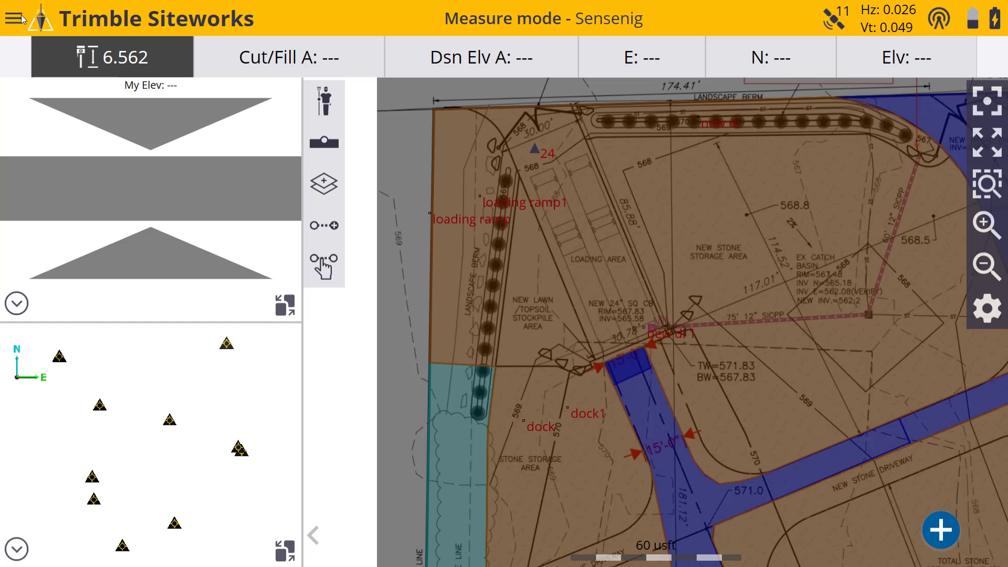
# Step: Exit Trimble Siteworks from the main menu and confirm quitting
pyautogui.click(22, 19)
pyautogui.click(74, 435)
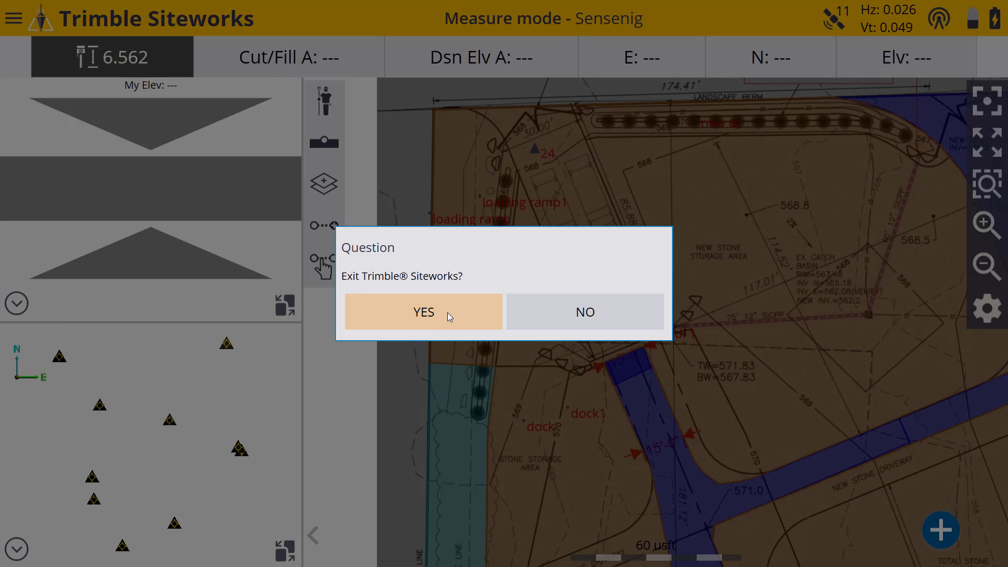
pyautogui.click(448, 314)
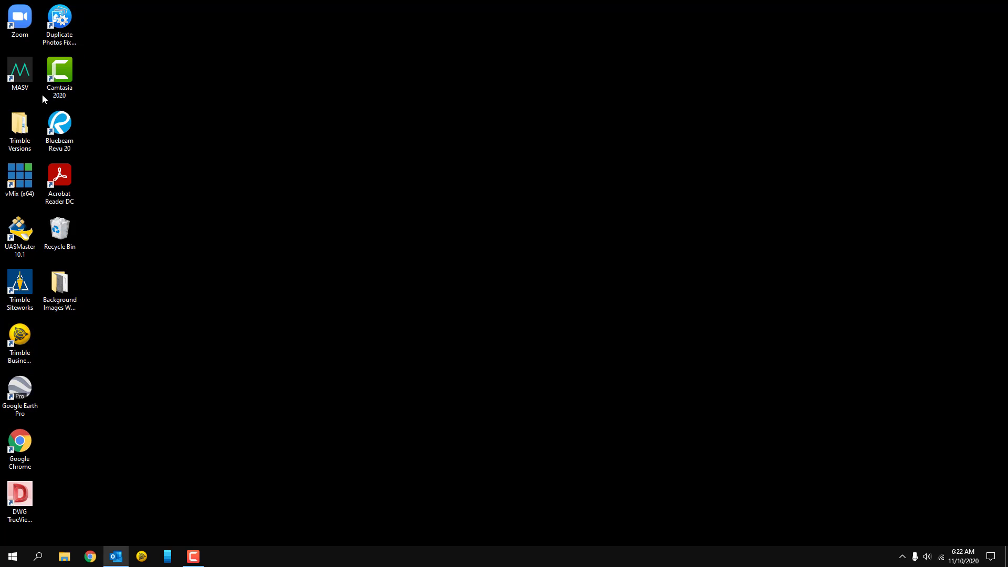
# Step: In File Explorer, browse Trimble SCS900 Data > Sensenig > work orders > Base Bid > Output and select Base Bid.csv
pyautogui.click(64, 556)
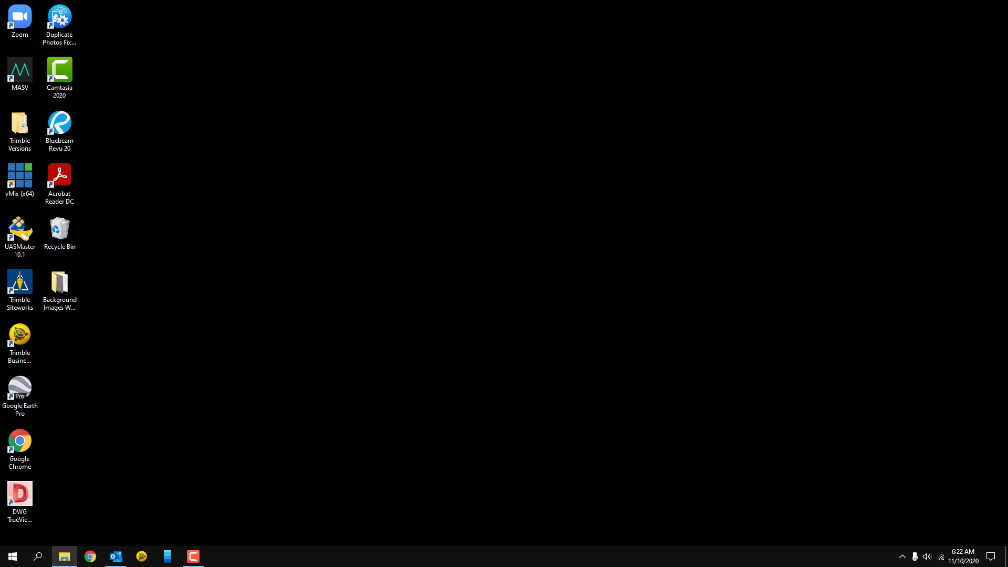
pyautogui.moveTo(803, 79); pyautogui.dragTo(367, 85)
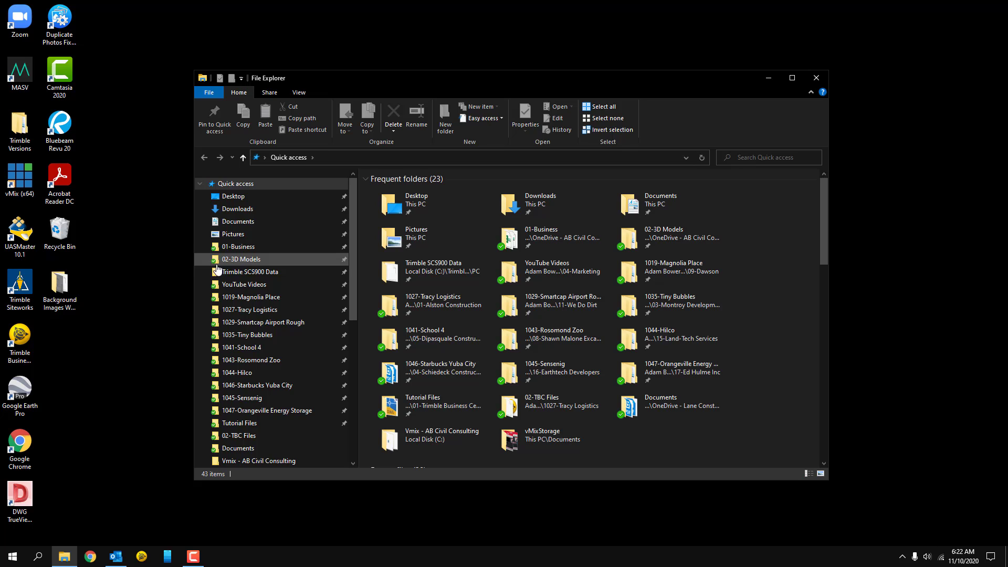
pyautogui.click(257, 272)
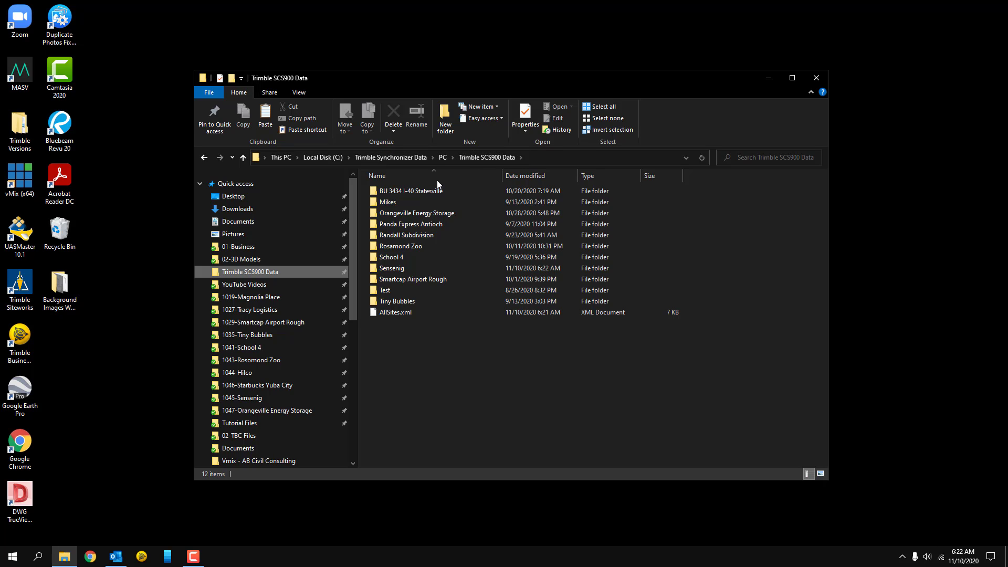
pyautogui.doubleClick(405, 268)
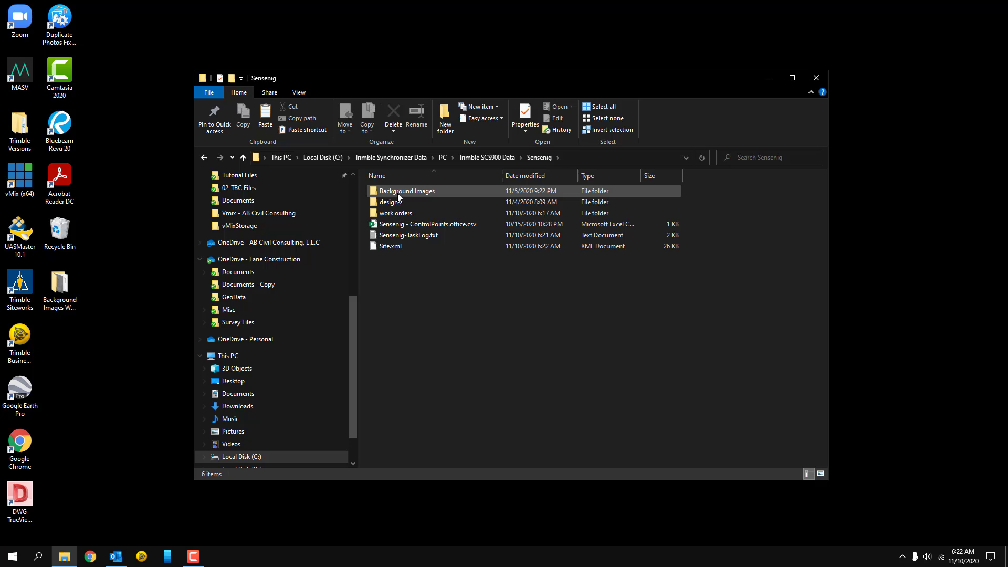
pyautogui.doubleClick(395, 214)
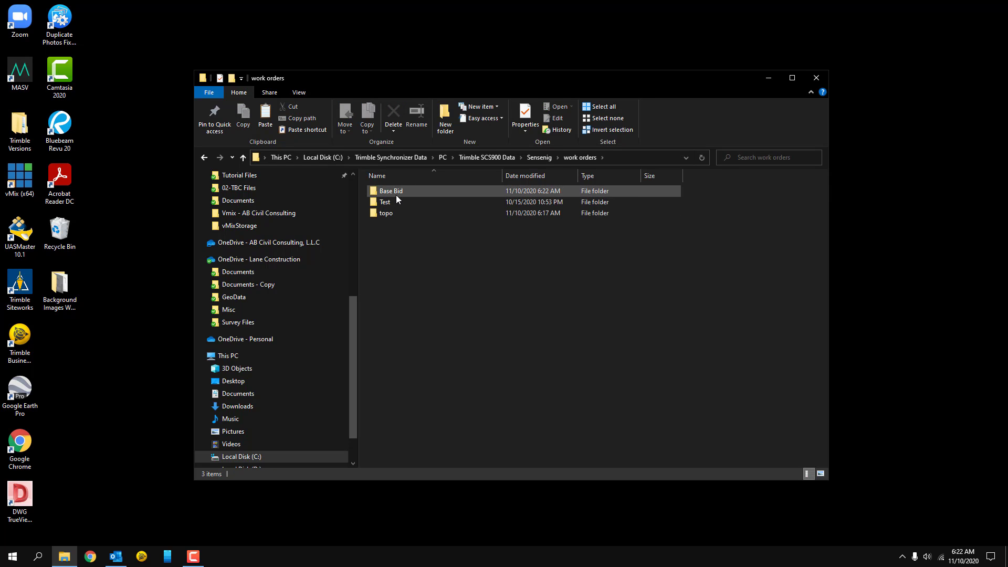
pyautogui.doubleClick(396, 193)
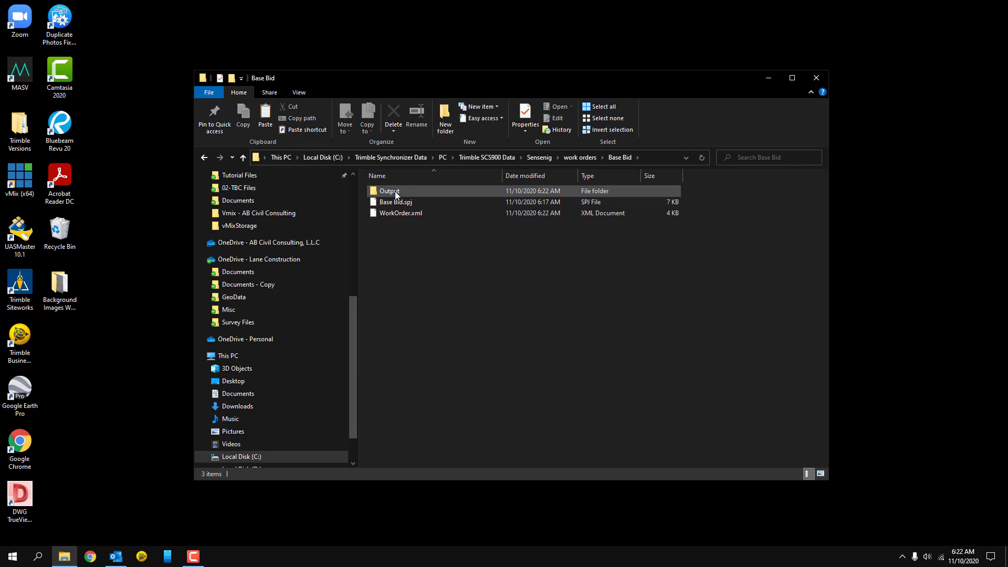
pyautogui.doubleClick(393, 192)
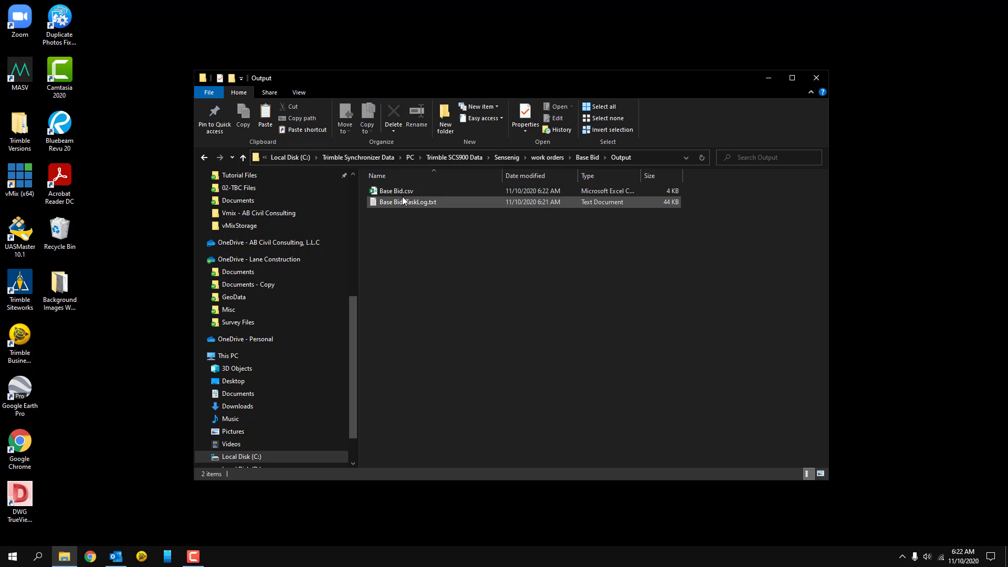
pyautogui.click(558, 191)
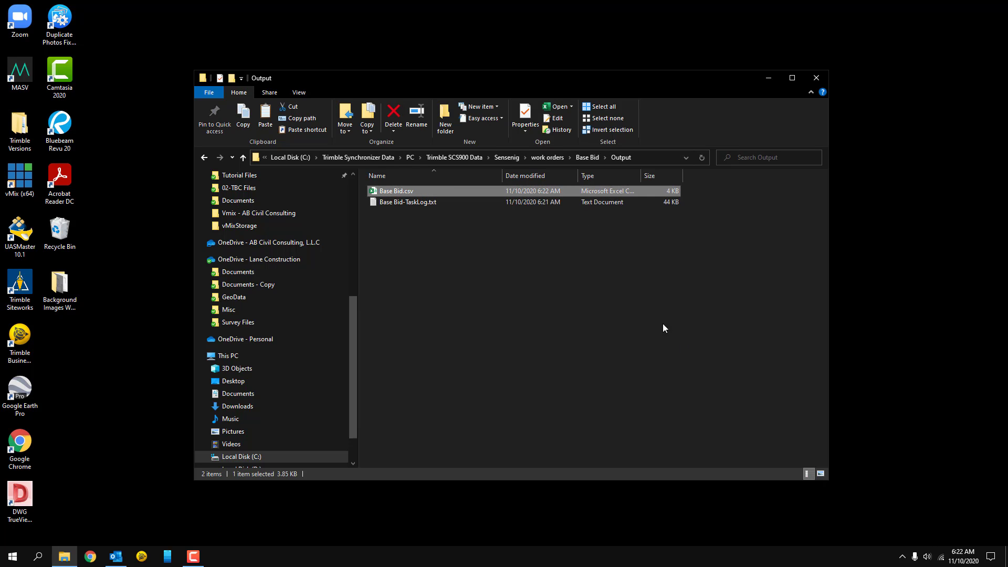
# Step: Open Base Bid.csv in Excel and widen the Date and Point Name columns
pyautogui.doubleClick(397, 192)
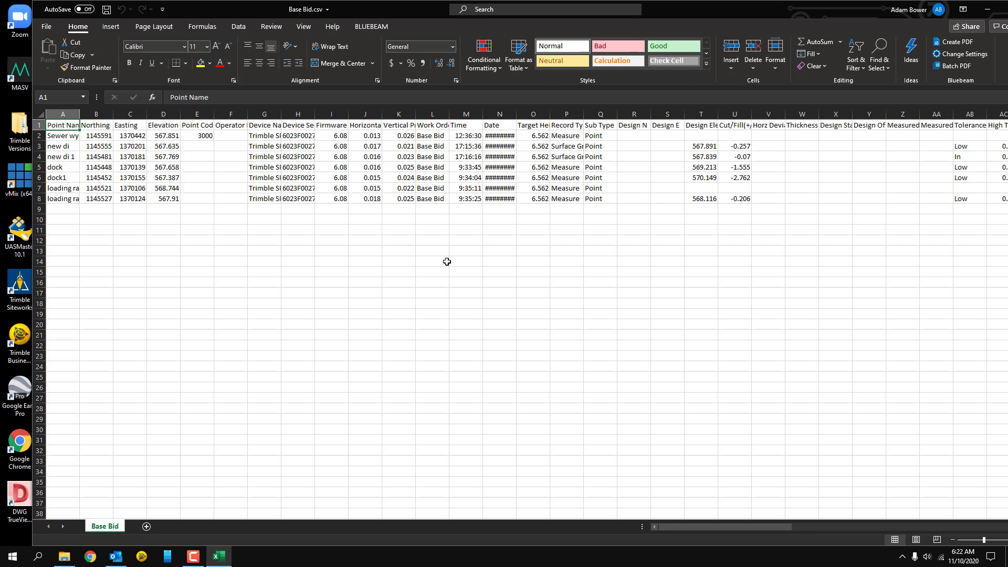
pyautogui.doubleClick(516, 114)
pyautogui.moveTo(79, 111); pyautogui.dragTo(108, 111)
pyautogui.click(344, 231)
pyautogui.click(538, 138)
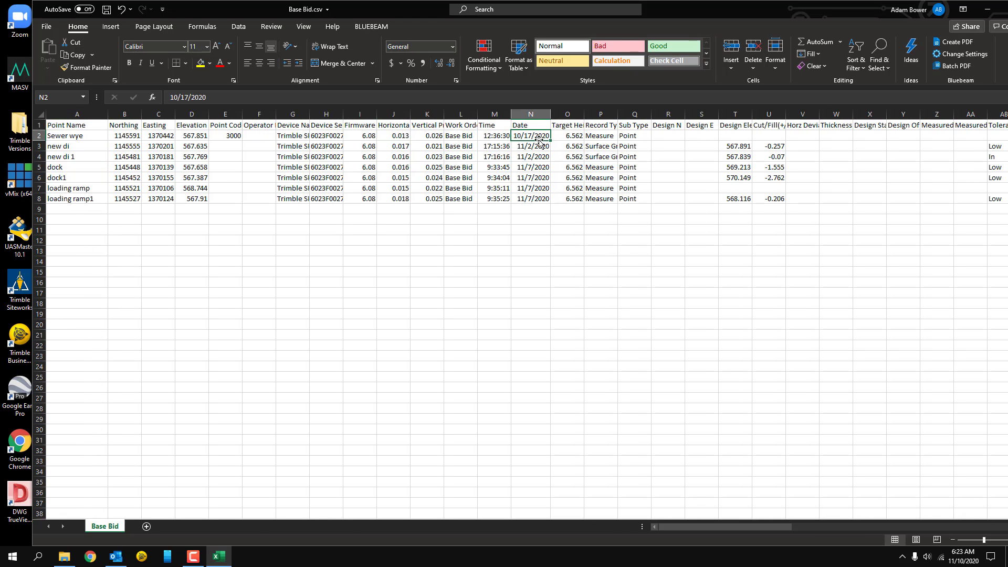
pyautogui.press('Down')
pyautogui.press('Down')
pyautogui.press('Down')
pyautogui.press('Down')
pyautogui.press('Down')
pyautogui.press('Down')
pyautogui.press('Down')
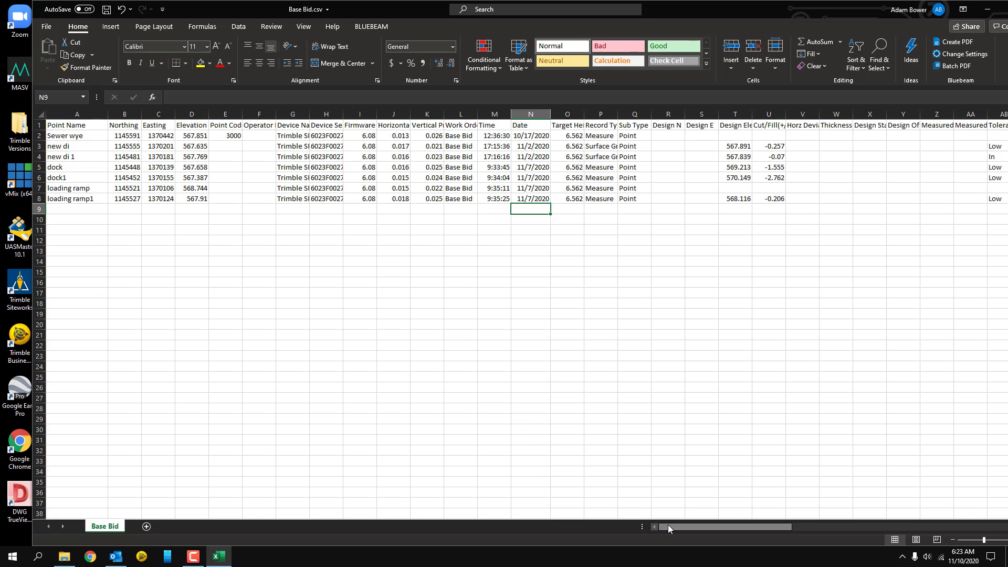
# Step: Autofit columns U, T and P for Cut/Fill(+/-), Design Elev and Record Type
pyautogui.moveTo(668, 527); pyautogui.dragTo(710, 527)
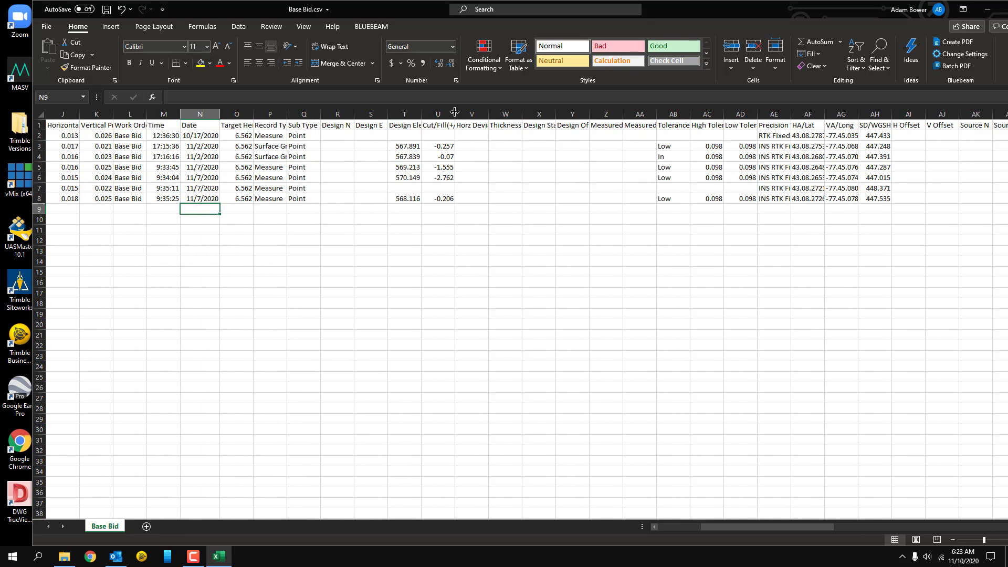
pyautogui.doubleClick(421, 114)
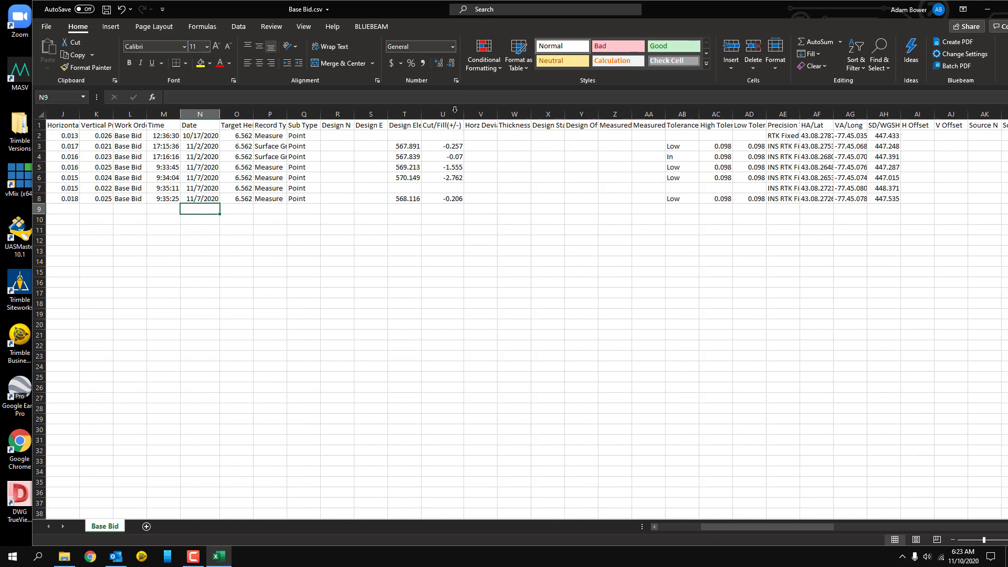
pyautogui.doubleClick(421, 114)
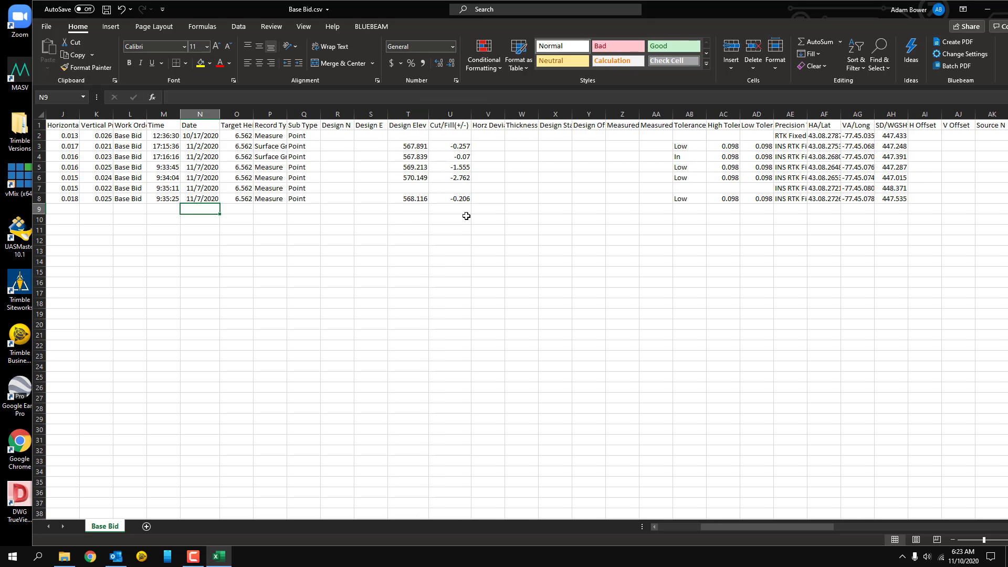
pyautogui.doubleClick(287, 114)
pyautogui.moveTo(725, 528); pyautogui.dragTo(655, 531)
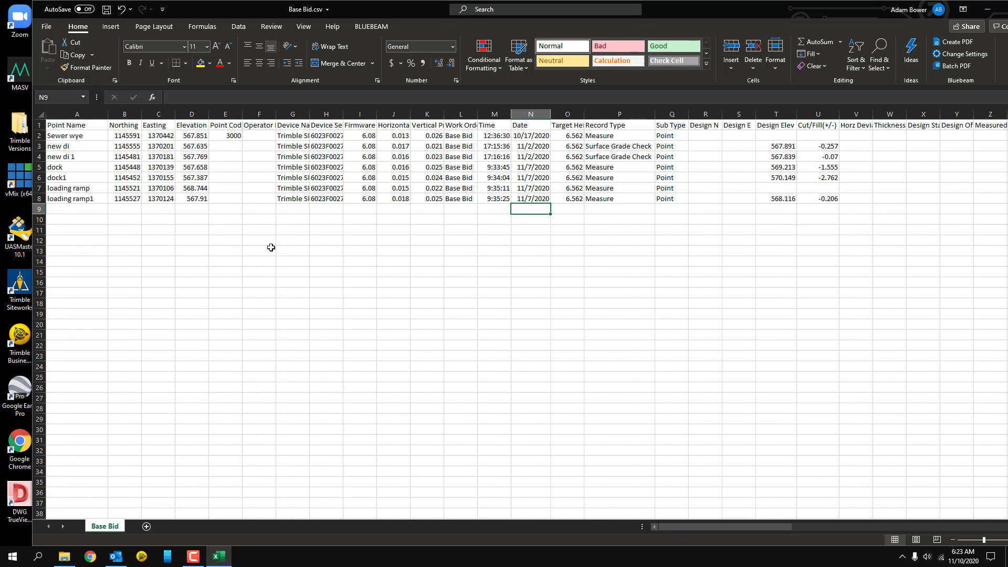
# Step: Confirm the 10/17/2020 date and delete row 2 holding the Sewer wye shot
pyautogui.click(201, 199)
pyautogui.click(390, 249)
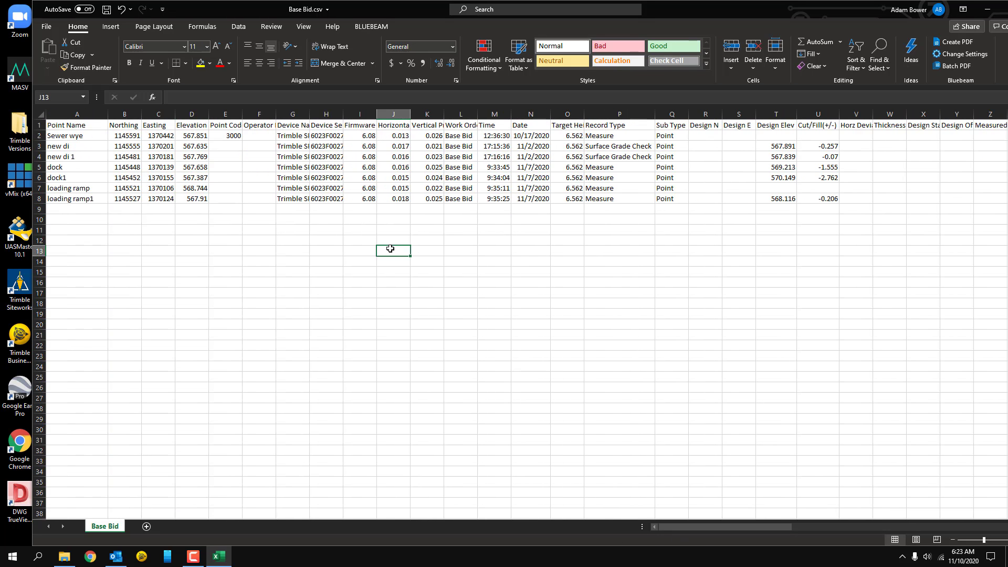
pyautogui.click(525, 132)
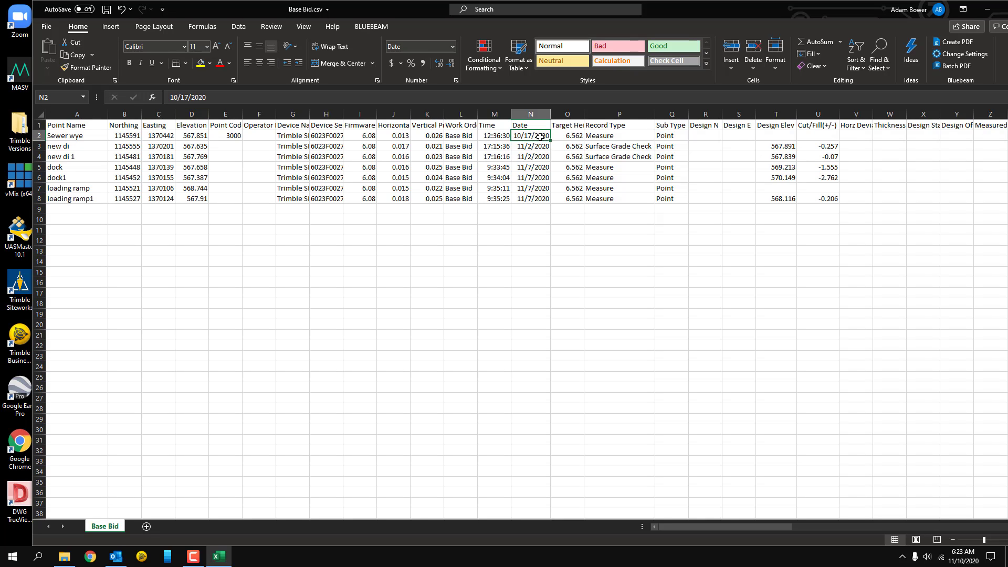
pyautogui.click(40, 136)
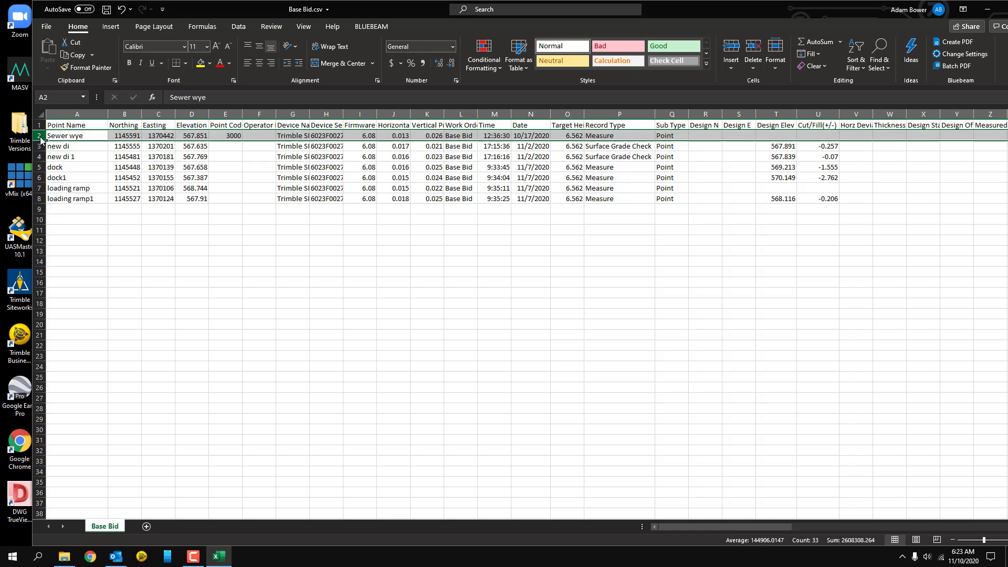
pyautogui.rightClick(39, 136)
pyautogui.click(68, 241)
pyautogui.click(560, 222)
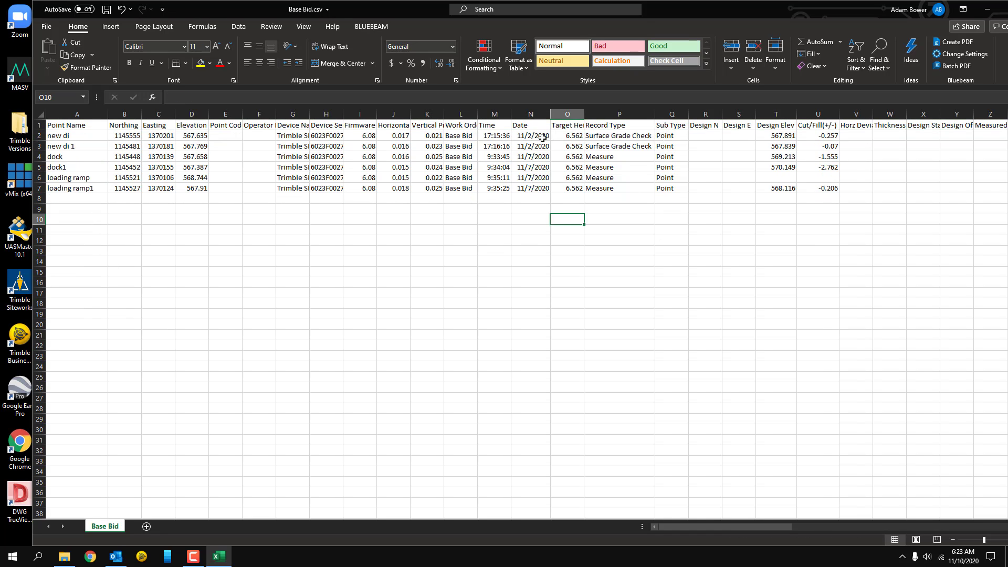
pyautogui.moveTo(542, 137); pyautogui.dragTo(68, 188)
pyautogui.click(258, 220)
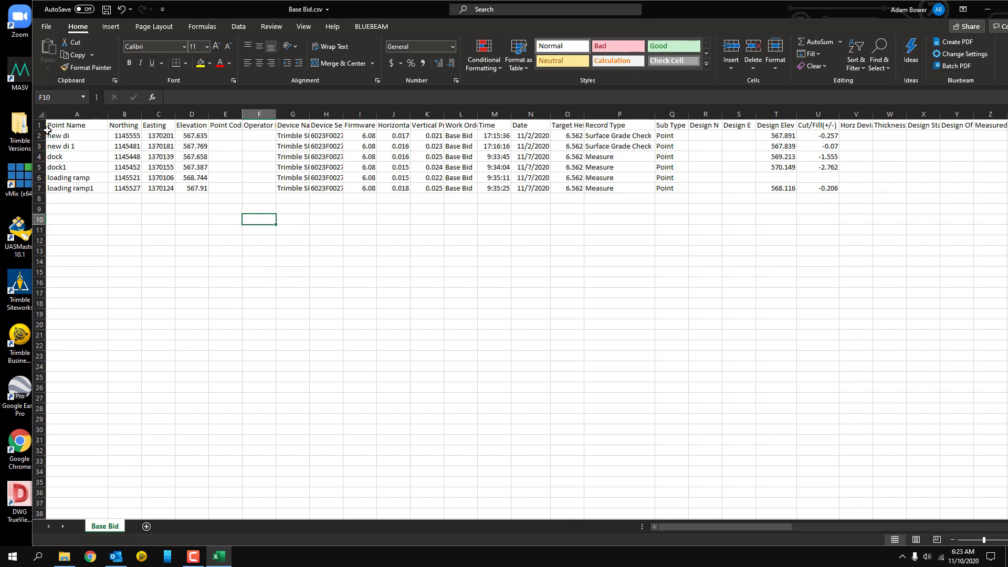
pyautogui.click(41, 113)
# Step: Sort the data by the Date column, Newest to Oldest
pyautogui.click(238, 26)
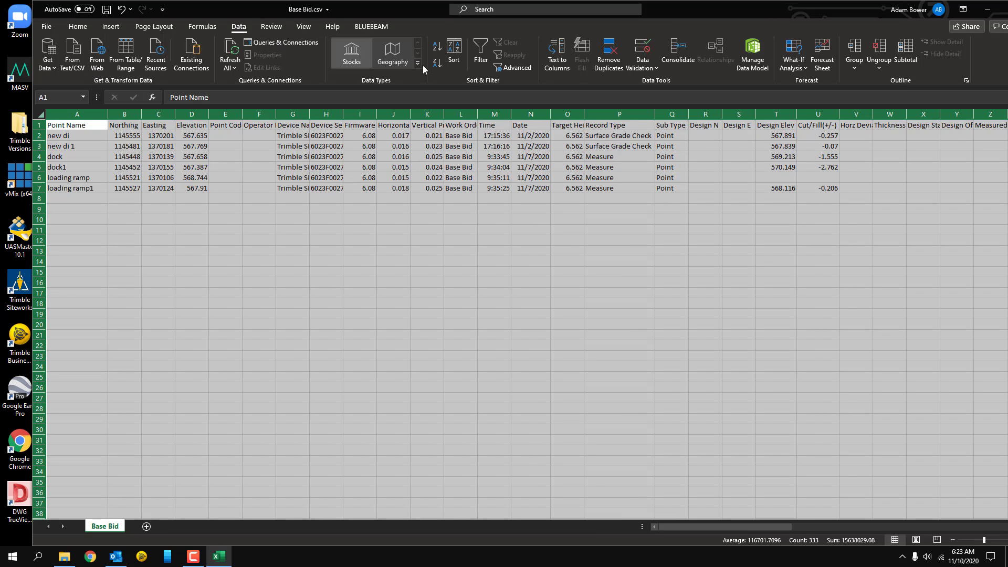
pyautogui.click(454, 53)
pyautogui.click(133, 222)
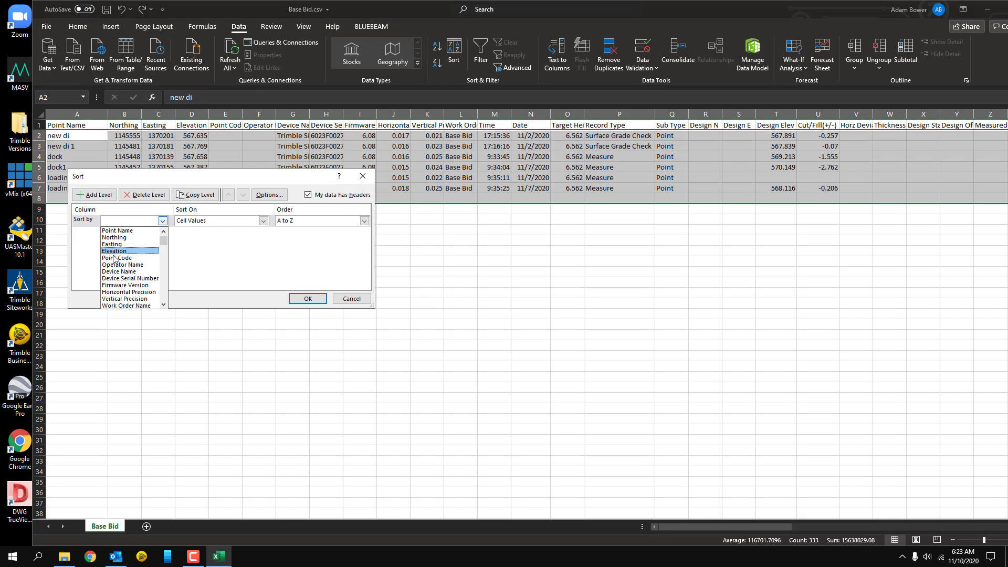
pyautogui.scroll(-2, 123, 257)
pyautogui.click(116, 278)
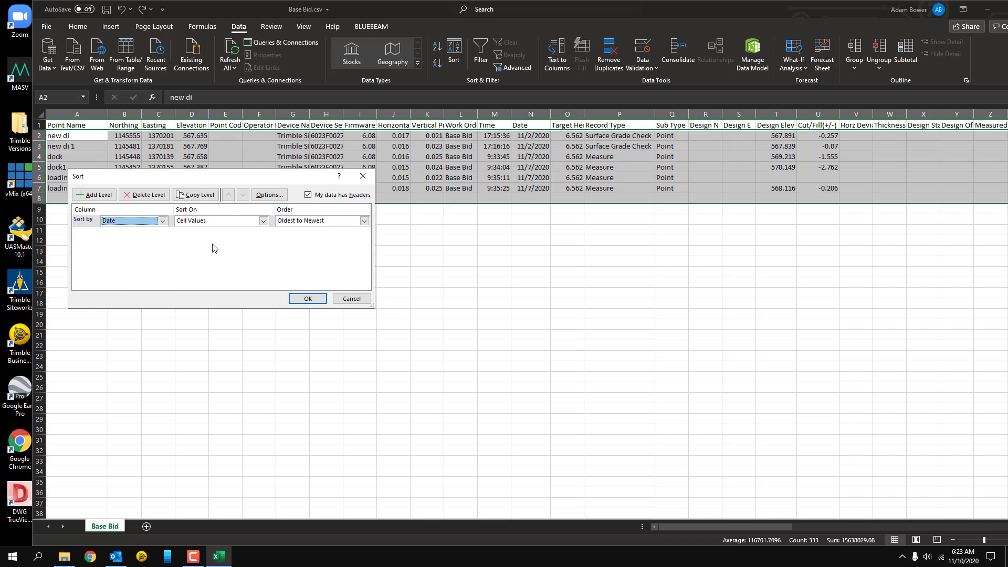
pyautogui.click(326, 221)
pyautogui.click(323, 234)
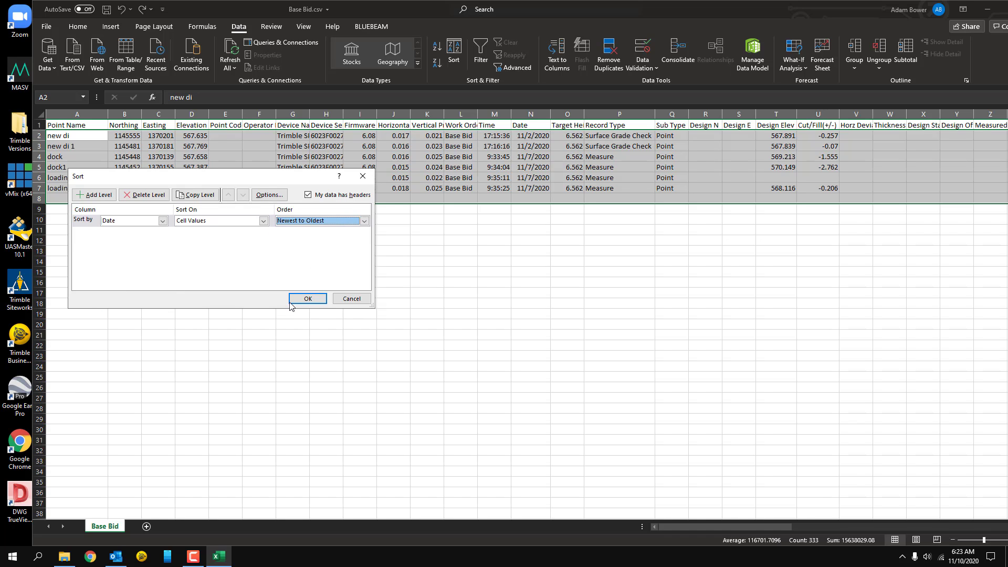
pyautogui.click(309, 299)
# Step: Review the sorted dates in column N, then select the entire worksheet
pyautogui.click(392, 242)
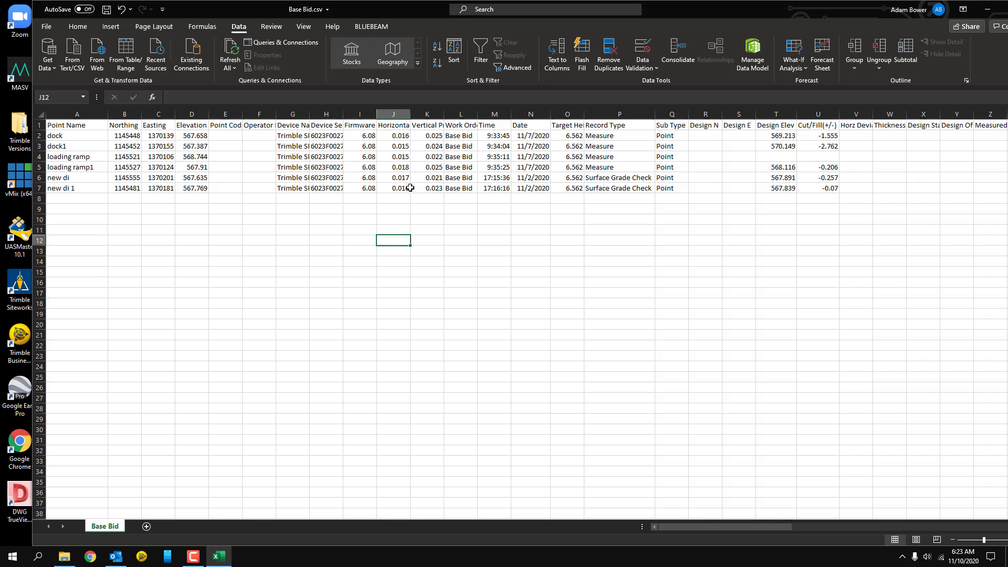
pyautogui.click(534, 143)
pyautogui.click(525, 209)
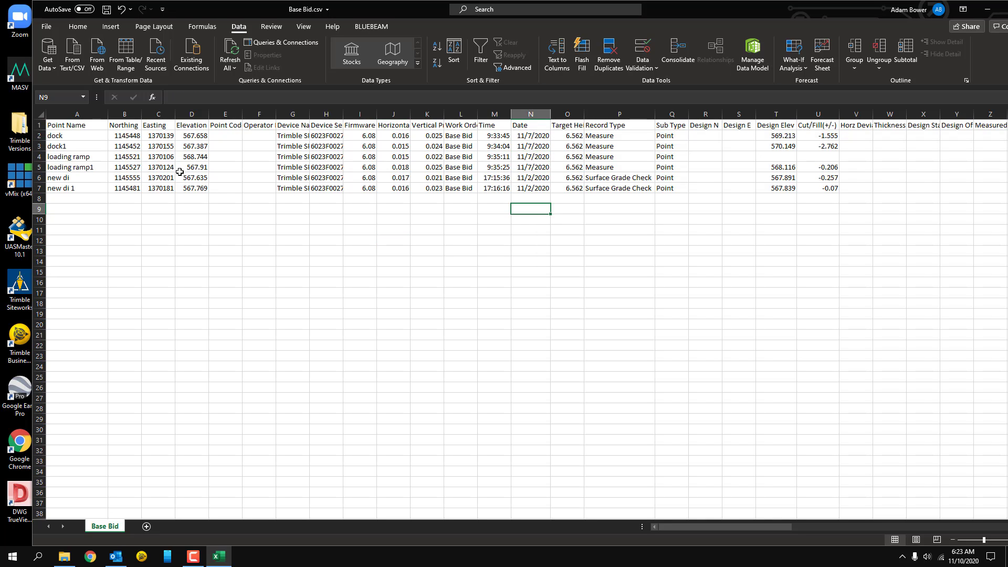
pyautogui.click(211, 230)
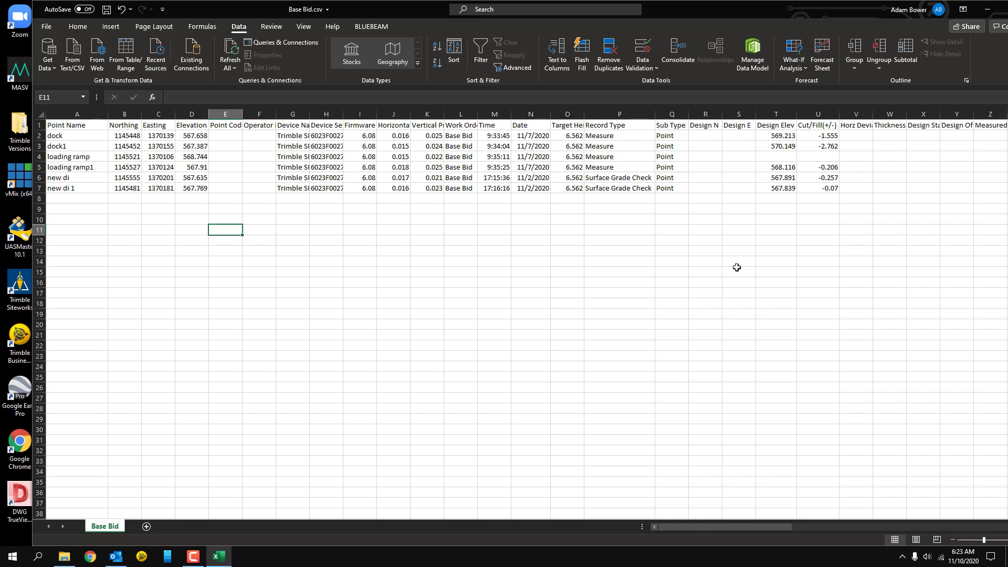
pyautogui.moveTo(692, 530)
pyautogui.mouseDown()
pyautogui.moveTo(702, 529)
pyautogui.moveTo(691, 530)
pyautogui.mouseUp()
pyautogui.moveTo(530, 135); pyautogui.dragTo(524, 192)
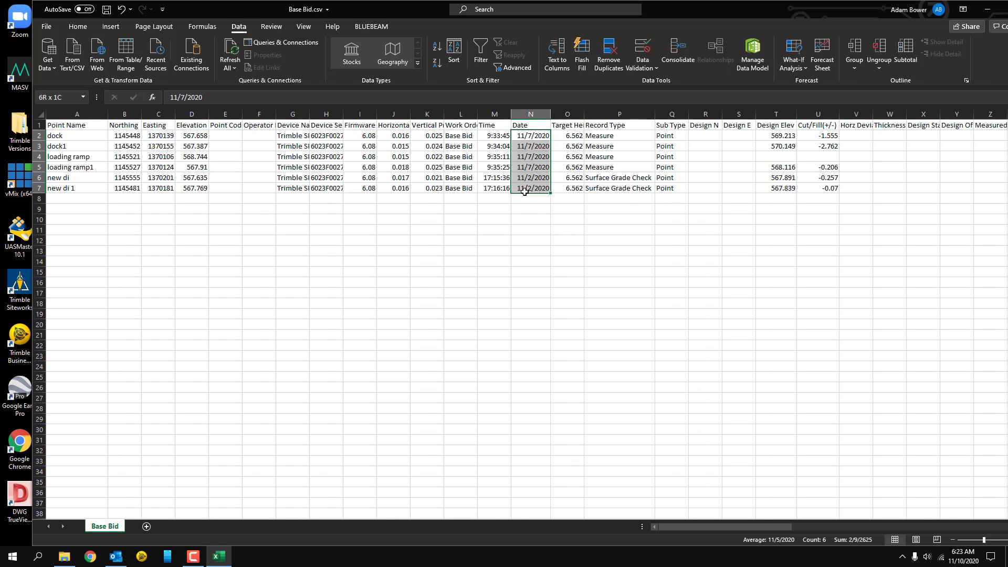
pyautogui.click(692, 418)
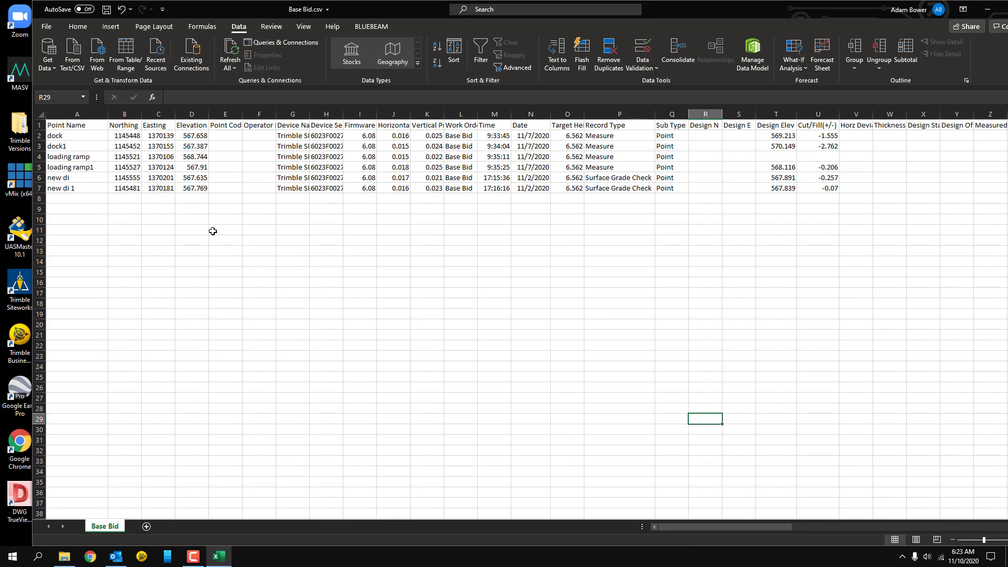
pyautogui.click(42, 117)
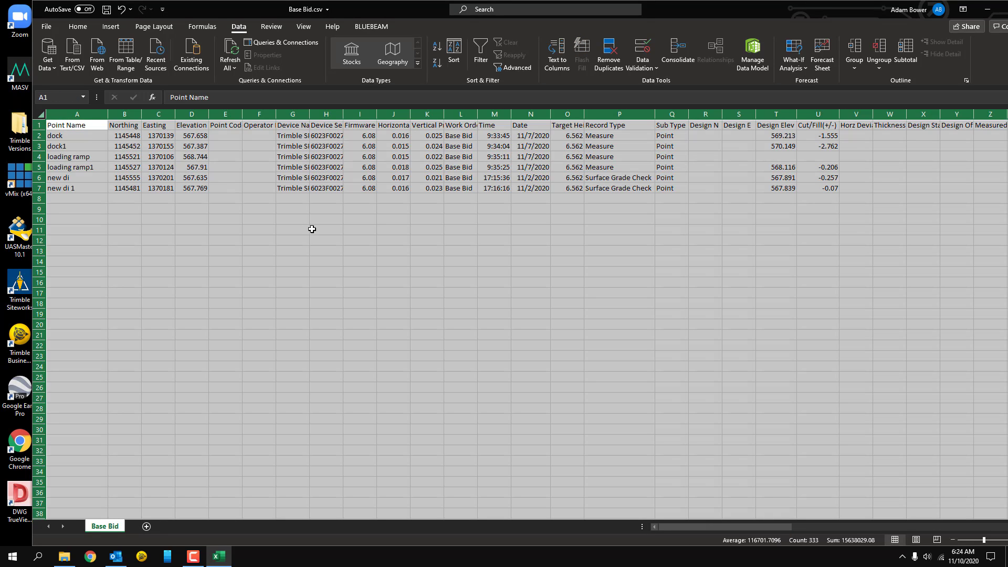